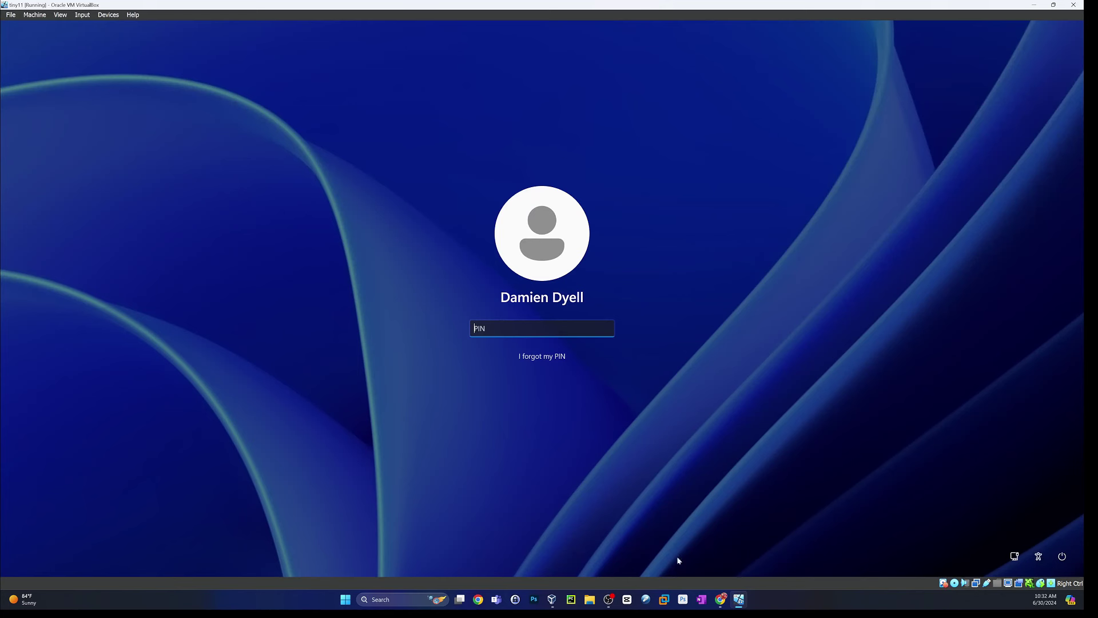
# Check the power, accessibility and network options available on the locked sign-in screen
pyautogui.click(1061, 557)
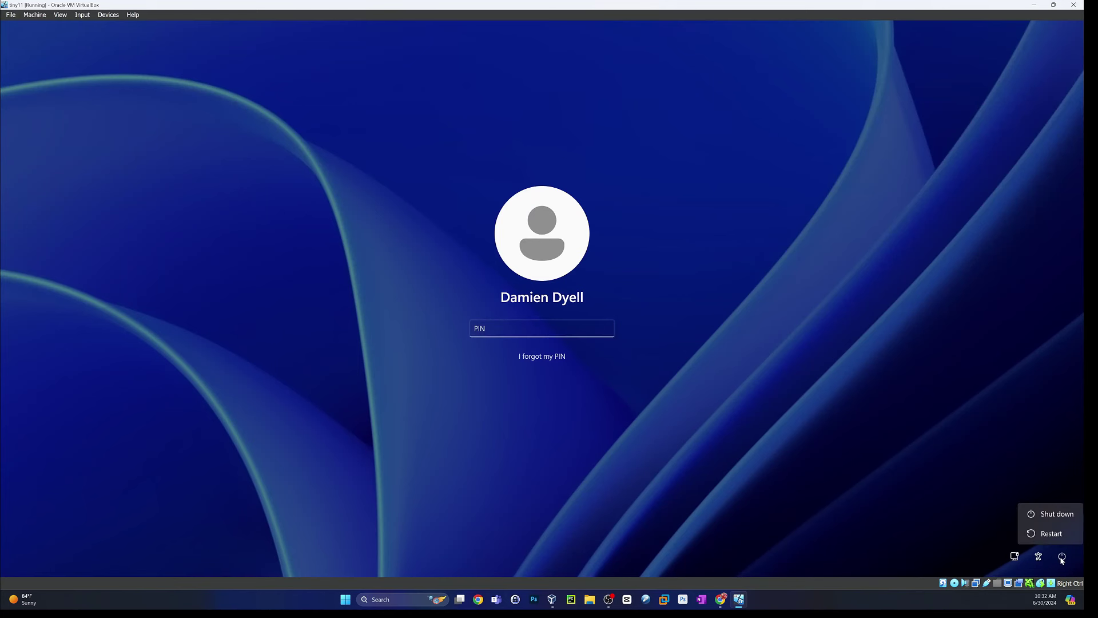
pyautogui.click(1038, 562)
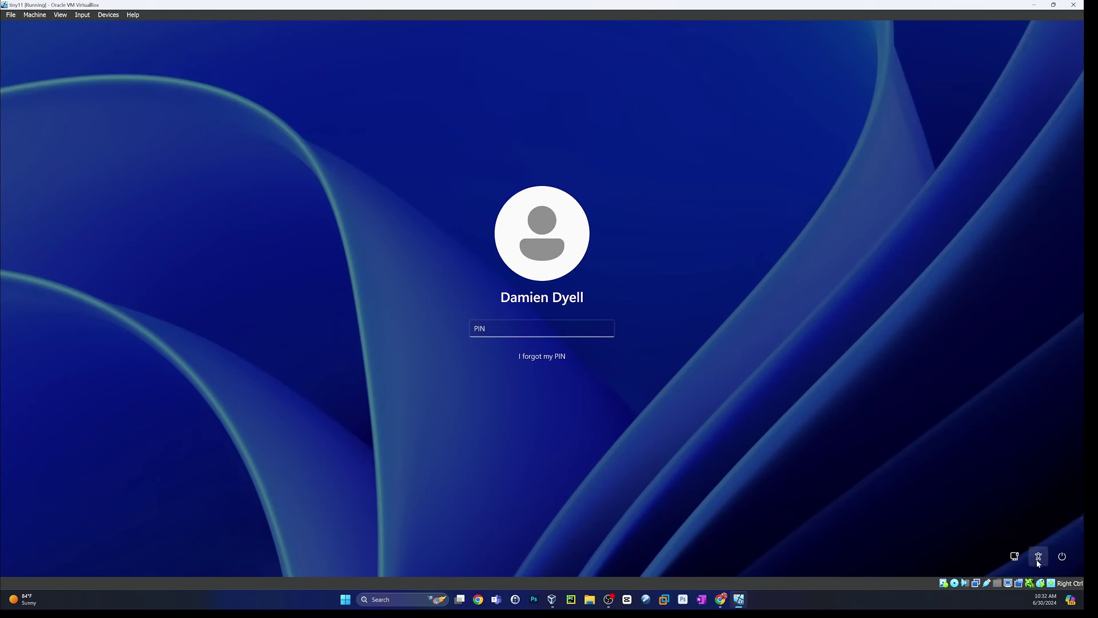
pyautogui.click(1038, 559)
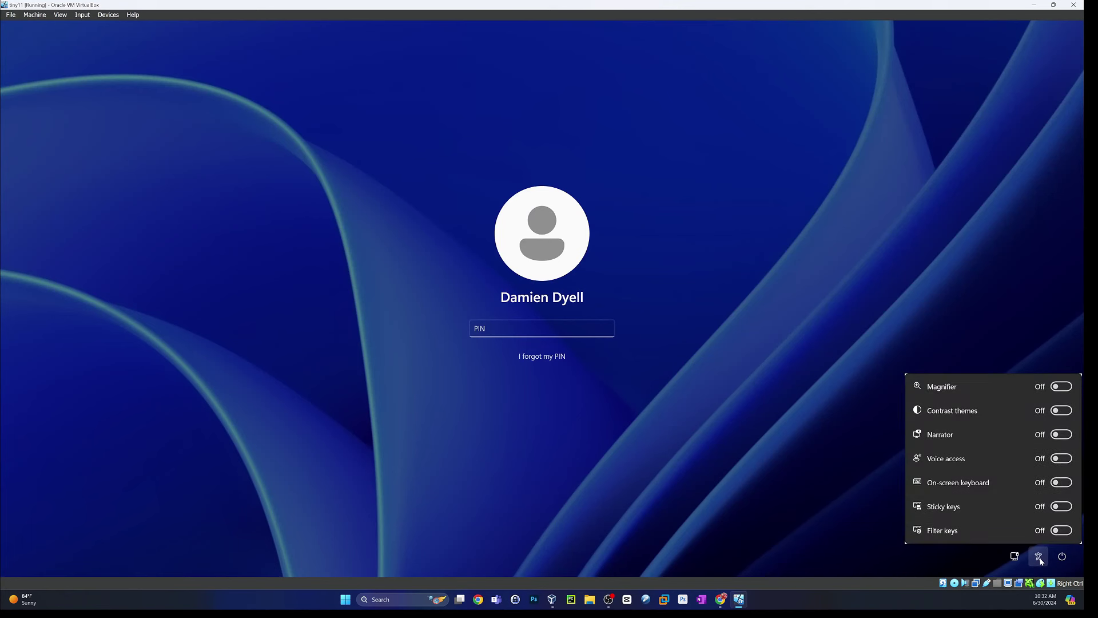
pyautogui.click(1016, 560)
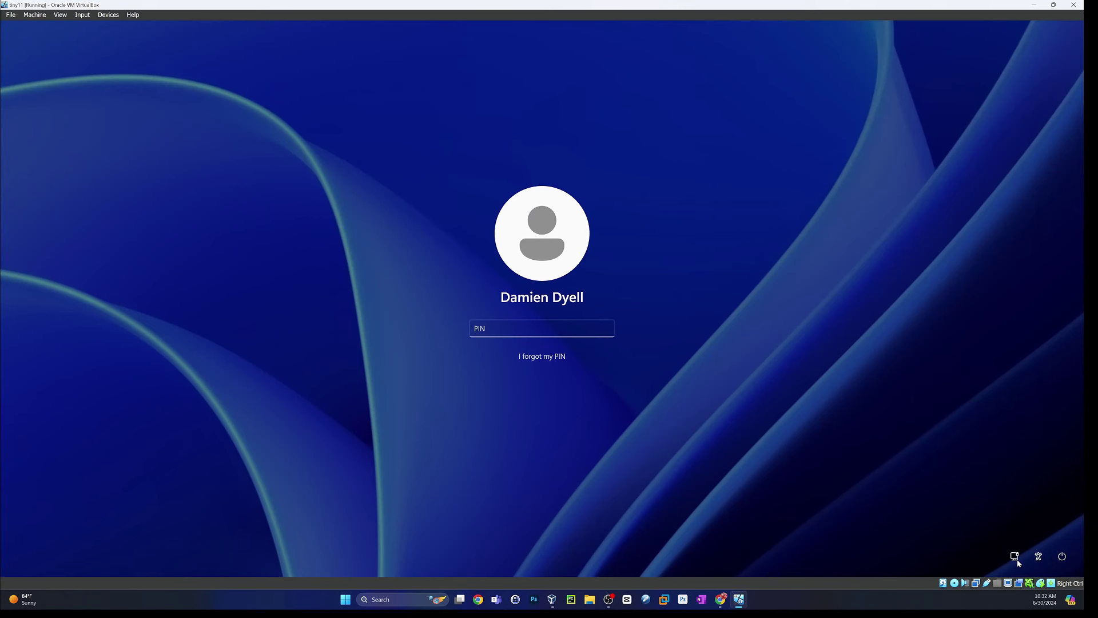
pyautogui.click(1017, 560)
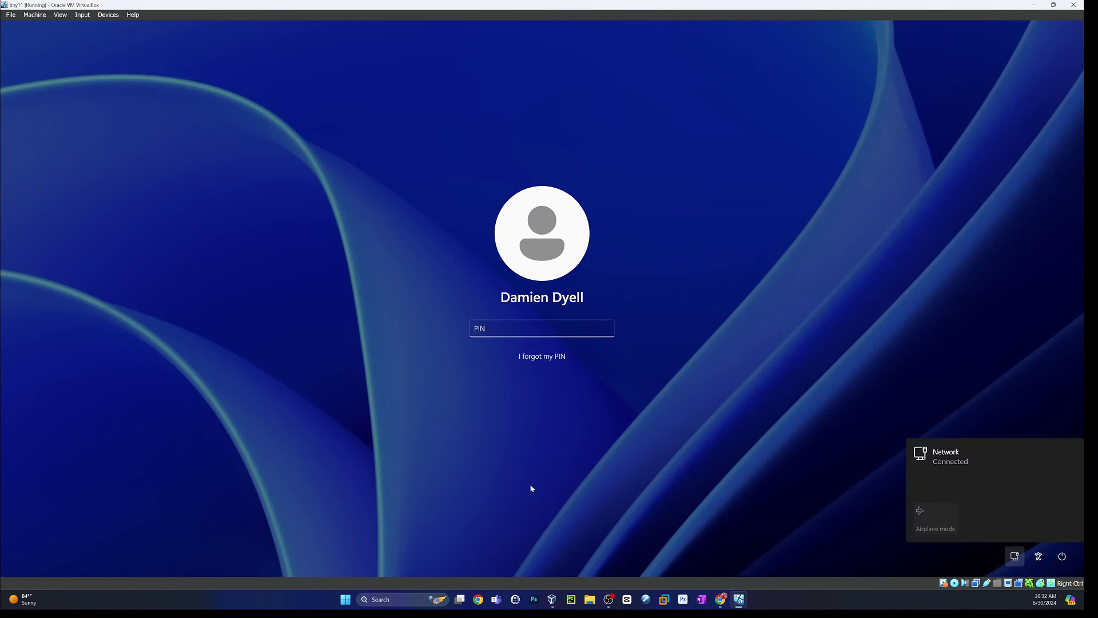
pyautogui.click(513, 477)
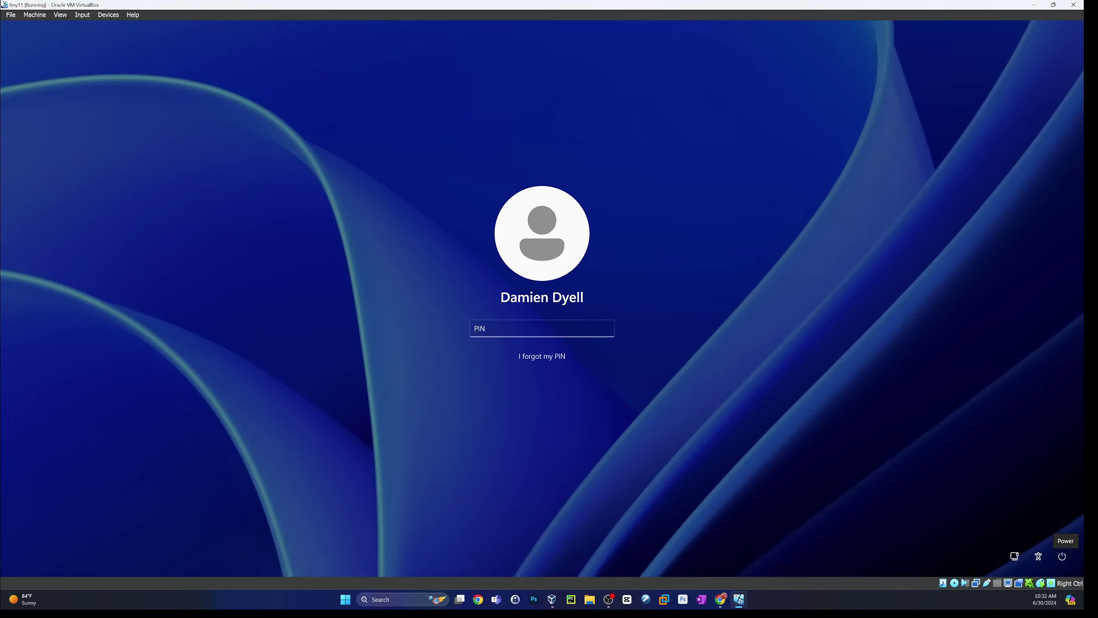
# Attach the SMI Corporation Portable SSD USB device to the virtual machine and restart the guest
pyautogui.click(113, 15)
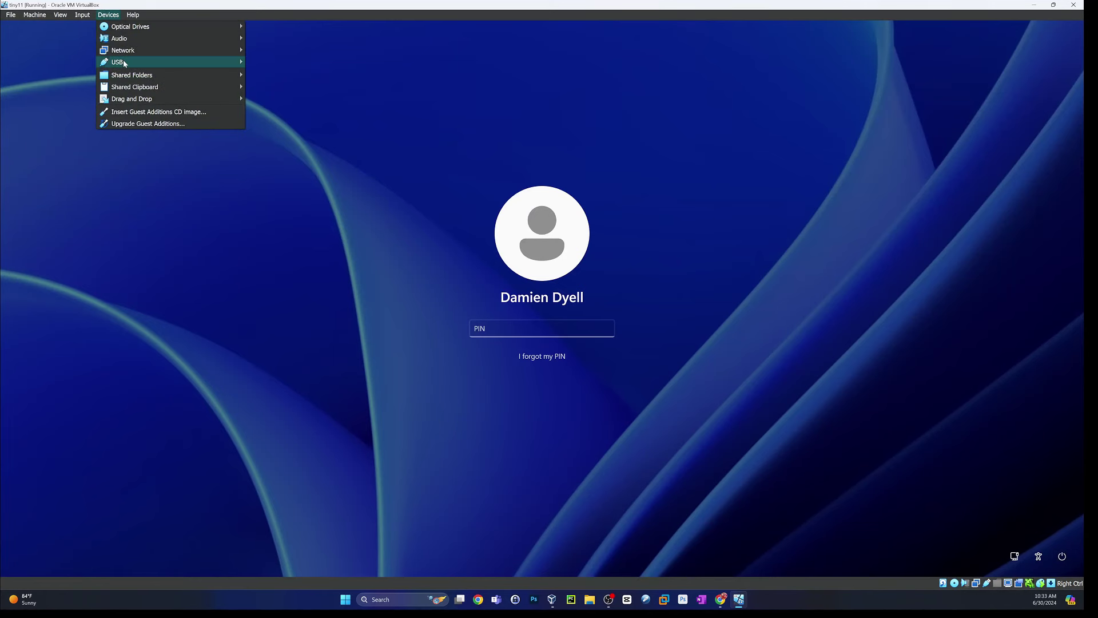
pyautogui.moveTo(124, 63)
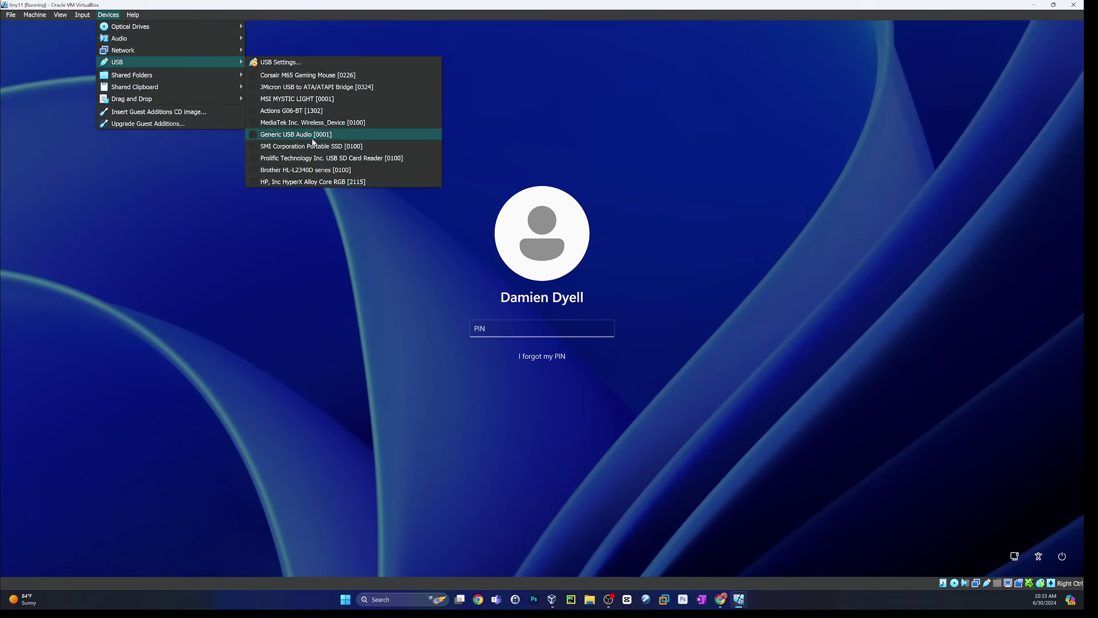
pyautogui.click(256, 149)
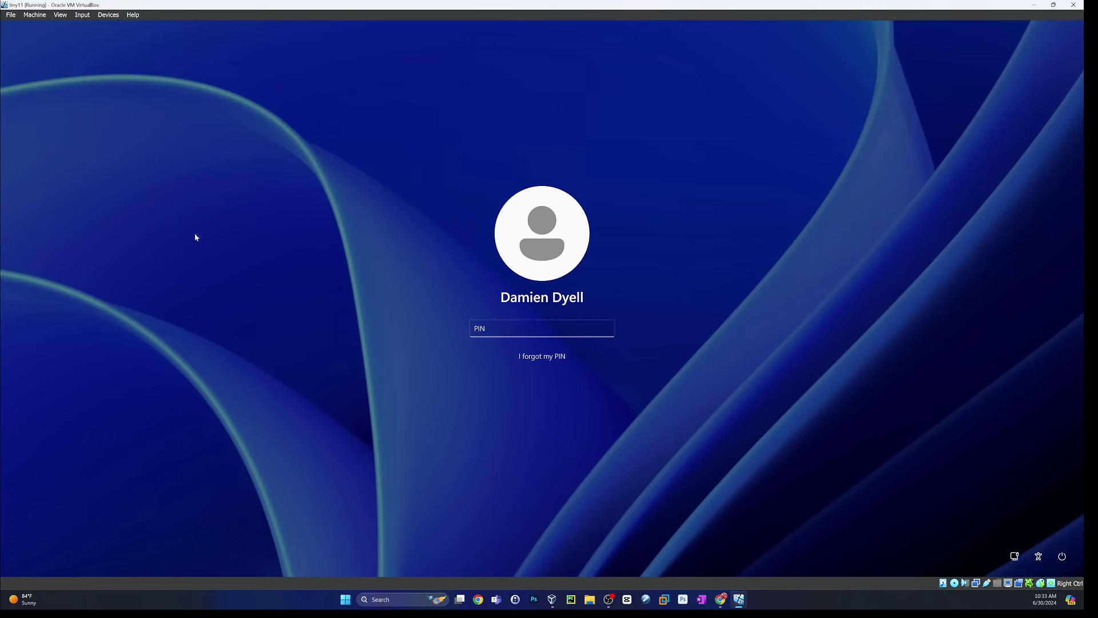
pyautogui.click(1060, 557)
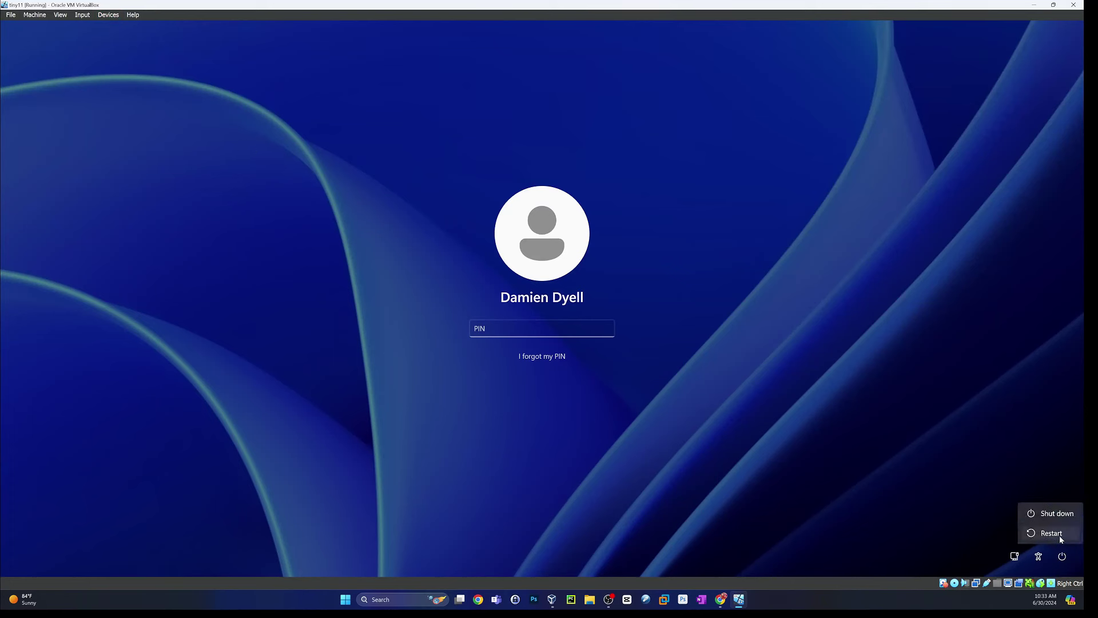
pyautogui.click(1051, 533)
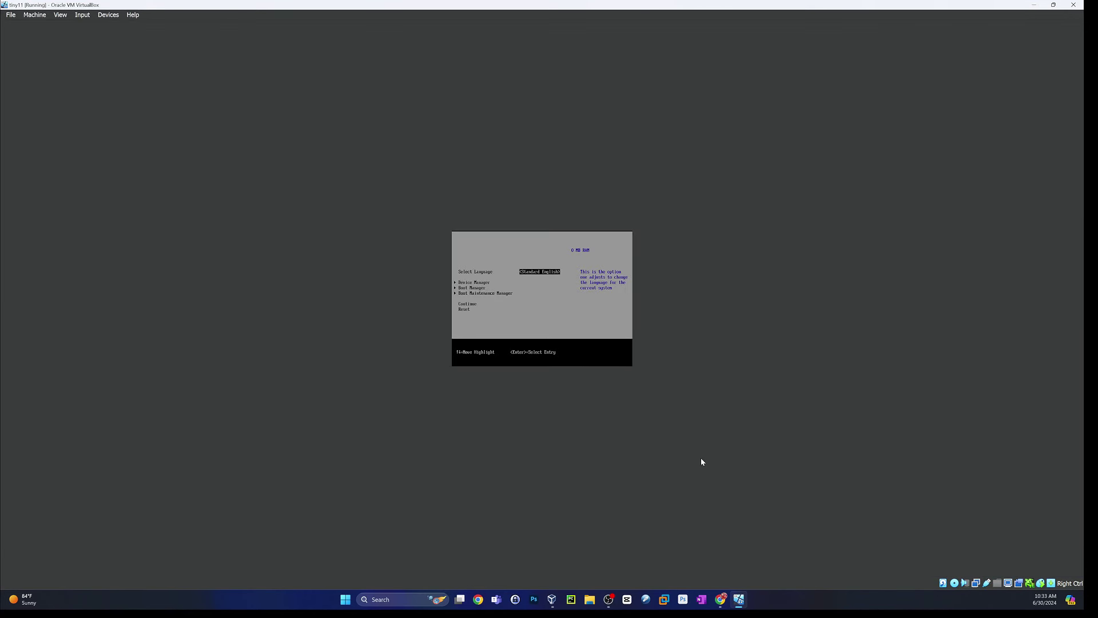
# Boot from the UEFI SMI Corporation Portable SSD entry in the Boot Manager and enter the Ventoy password
pyautogui.press('Down')
pyautogui.press('Down')
pyautogui.press('Return')
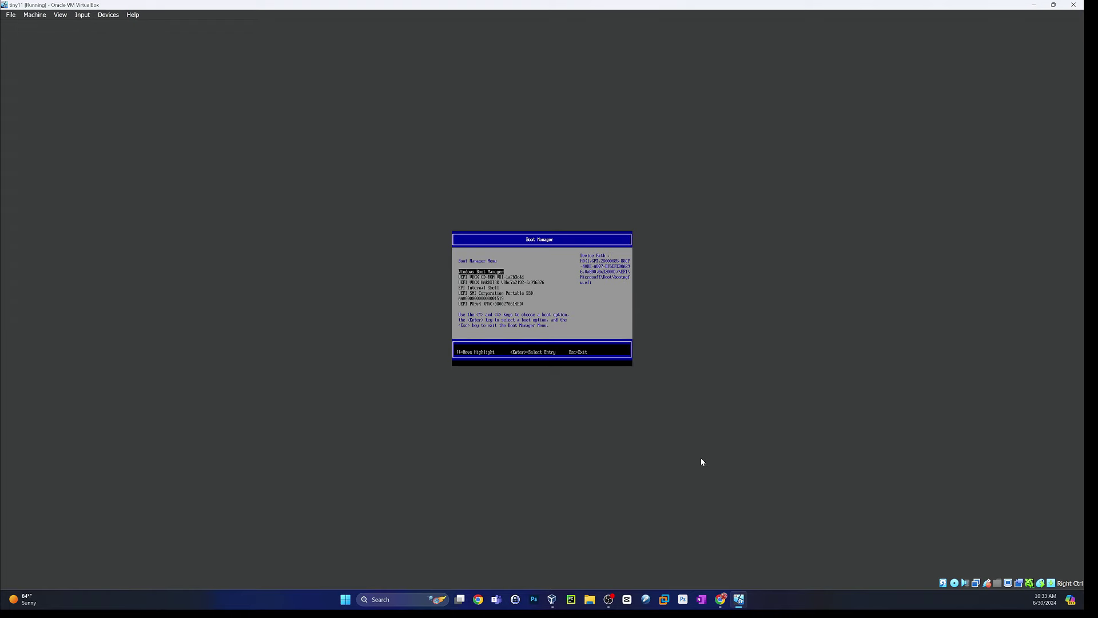
pyautogui.press('Down')
pyautogui.press('Down')
pyautogui.press('Down')
pyautogui.press('Down')
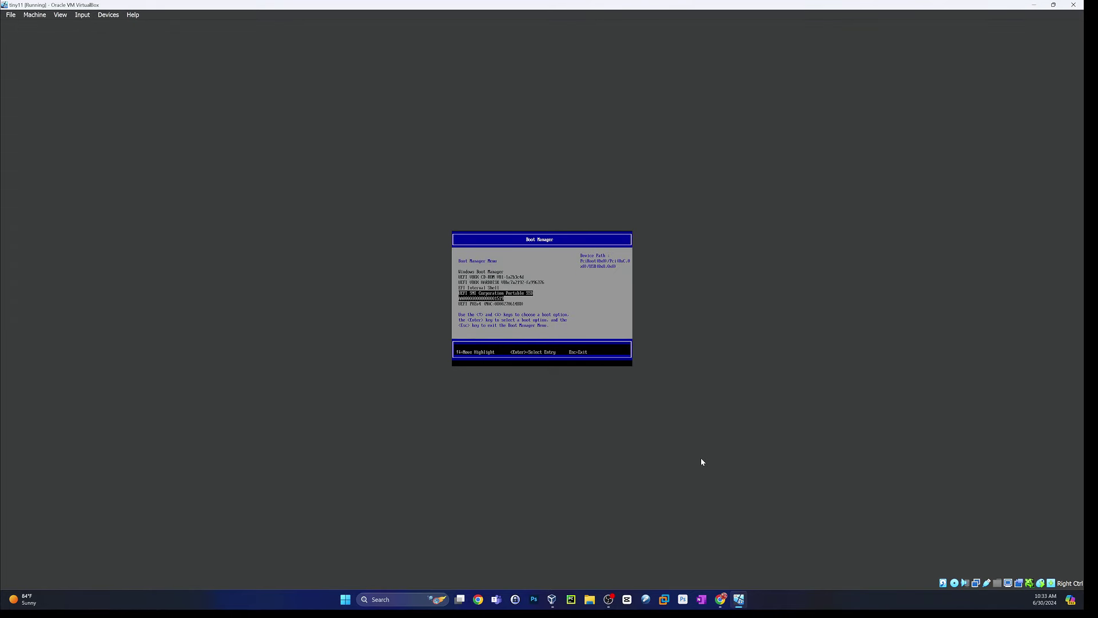
pyautogui.press('Return')
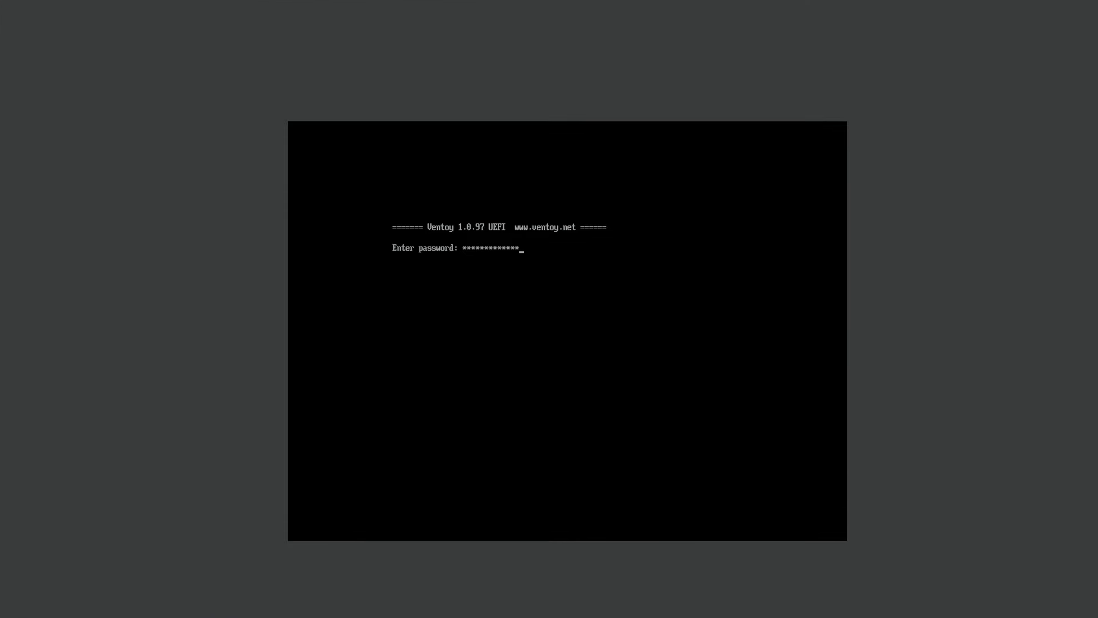
pyautogui.press('Return')
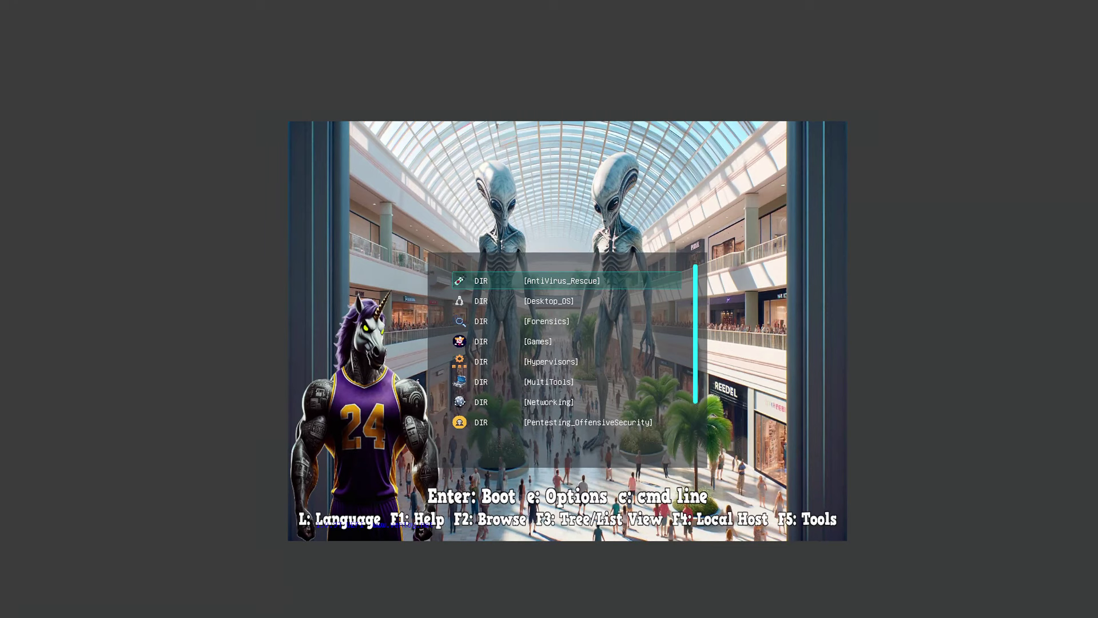
# Open the MultiTools folder in the Ventoy boot menu
pyautogui.press('Down')
pyautogui.press('Down')
pyautogui.press('Down')
pyautogui.press('Down')
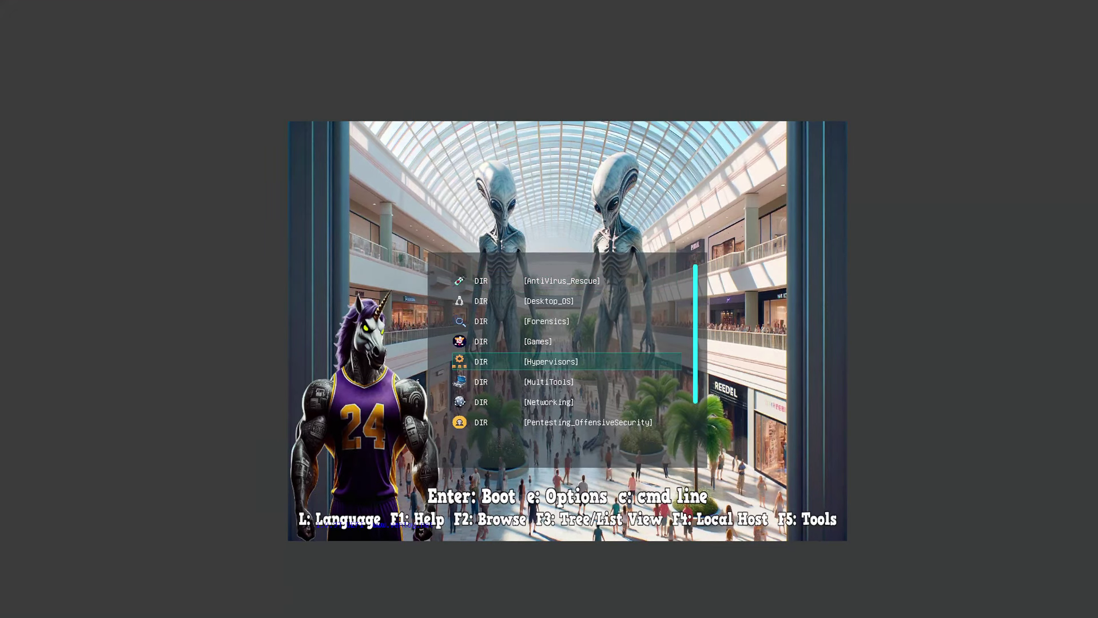
pyautogui.press('Down')
pyautogui.press('Return')
# Look through the bootable images in the MultiTools folder
pyautogui.press('Down')
pyautogui.press('Down')
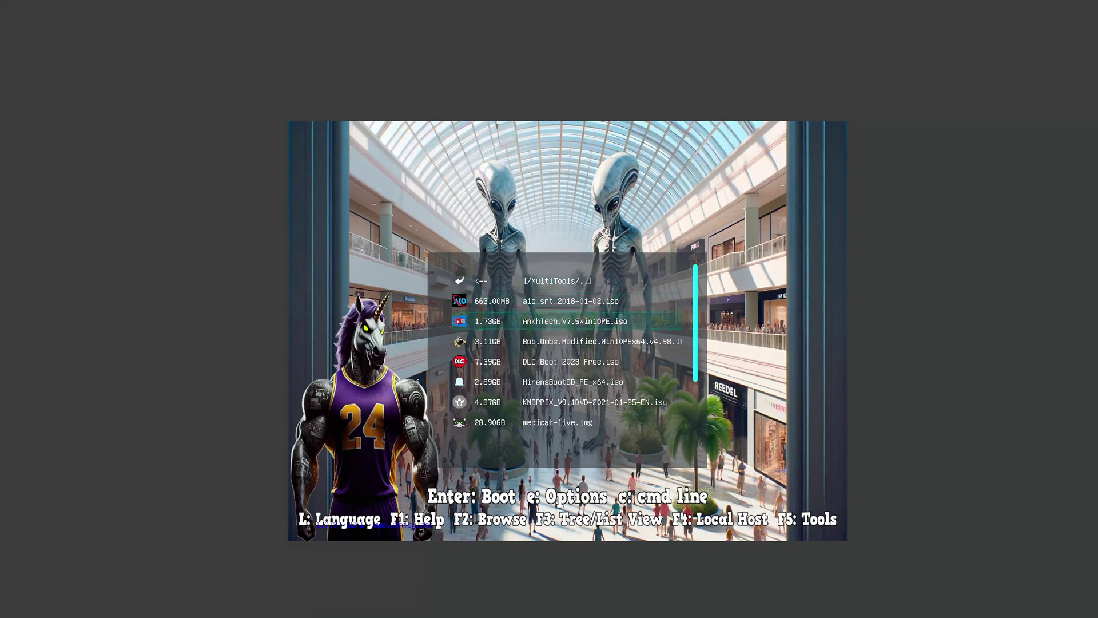
pyautogui.press('Down')
pyautogui.press('Down')
pyautogui.press('Down')
pyautogui.press('Down')
pyautogui.press('Down')
pyautogui.press('Down')
pyautogui.press('Down')
pyautogui.press('Down')
pyautogui.press('Down')
pyautogui.press('Down')
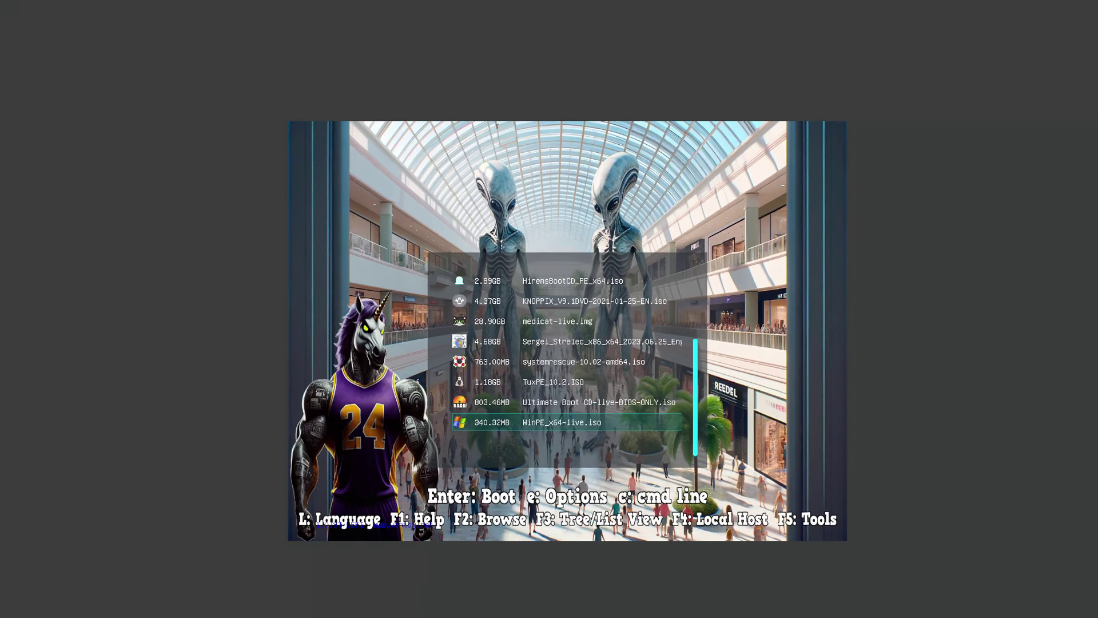
pyautogui.press('Up')
pyautogui.press('Up')
pyautogui.press('Up')
pyautogui.press('Up')
pyautogui.press('Up')
pyautogui.press('Up')
pyautogui.press('Up')
pyautogui.press('Up')
pyautogui.press('Up')
pyautogui.press('Up')
pyautogui.press('Up')
pyautogui.press('Up')
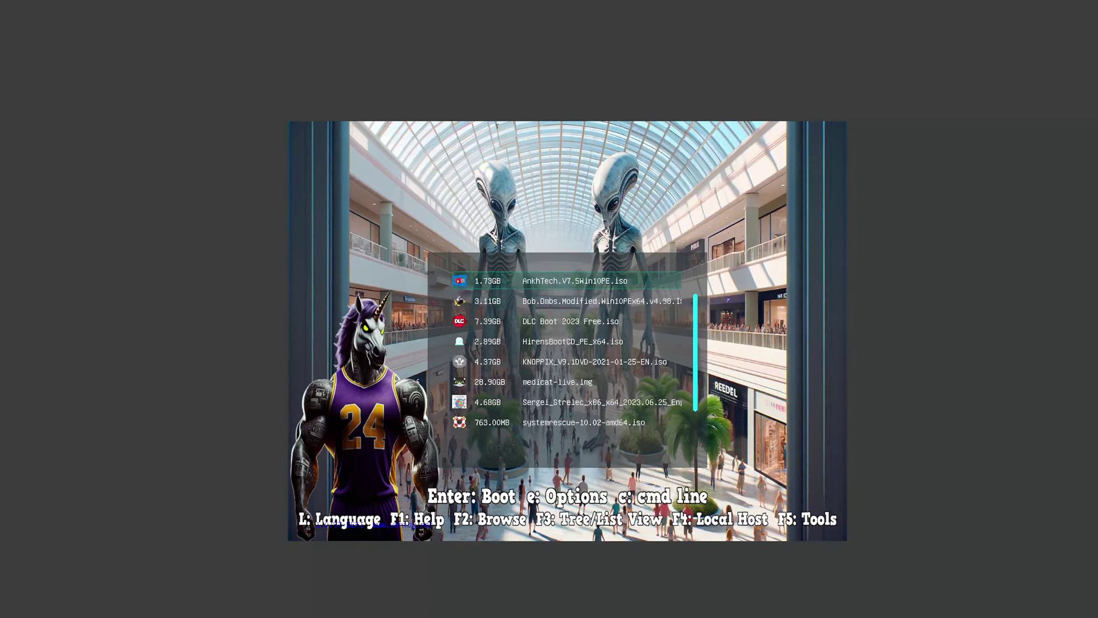
# Boot the AnkhTech.V7.5Win10PE.iso image and start Windows 10 PE AnkhTech Full
pyautogui.press('Down')
pyautogui.press('Down')
pyautogui.press('Down')
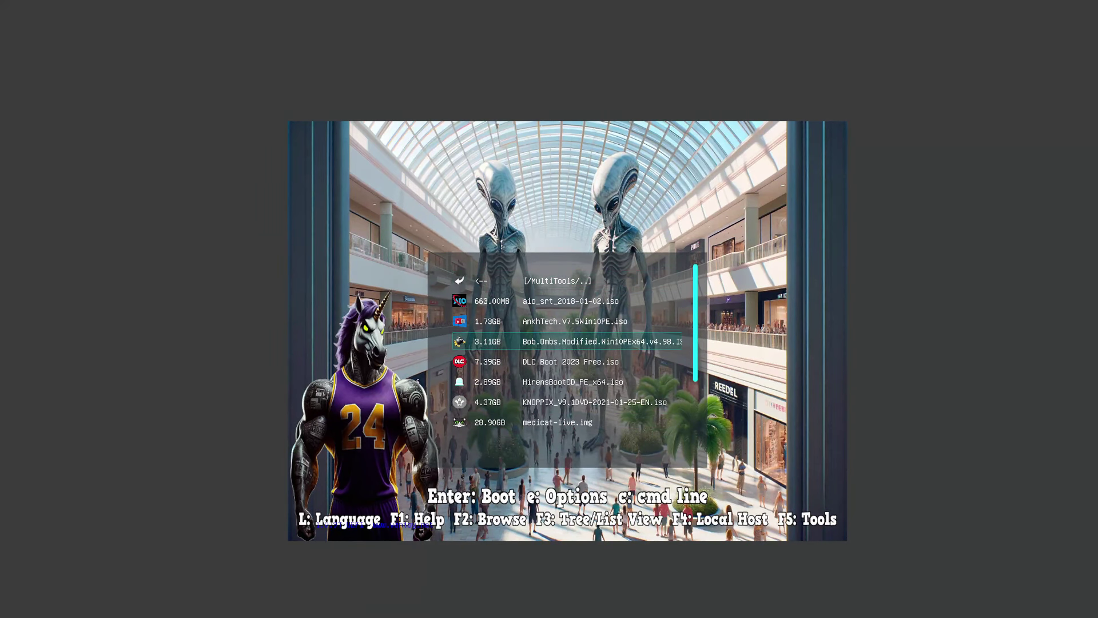
pyautogui.press('Up')
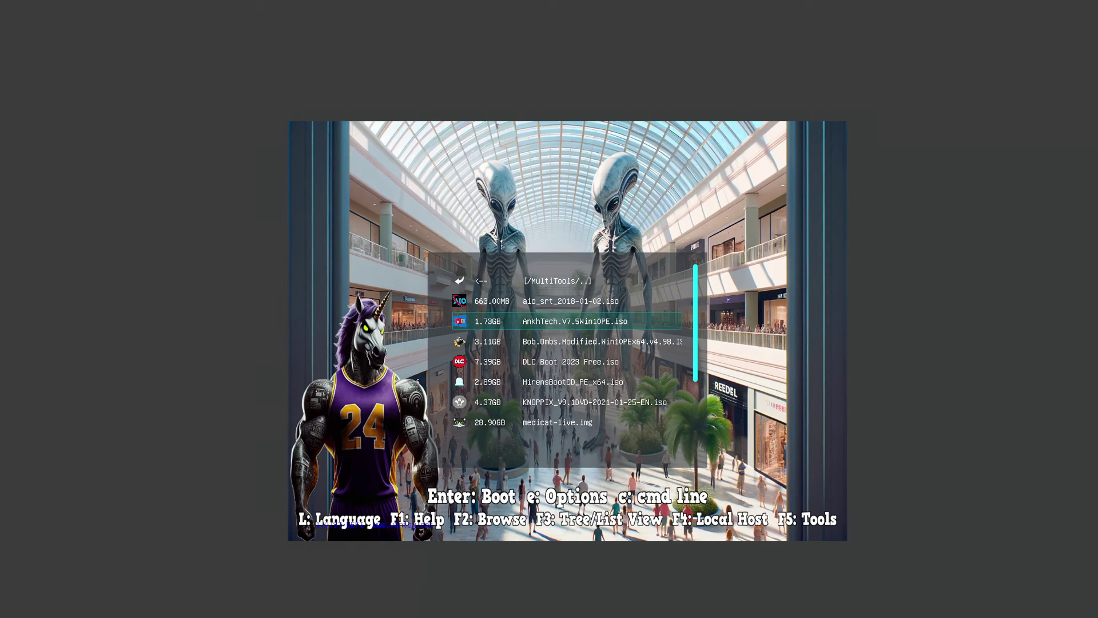
pyautogui.press('Return')
pyautogui.press('Return')
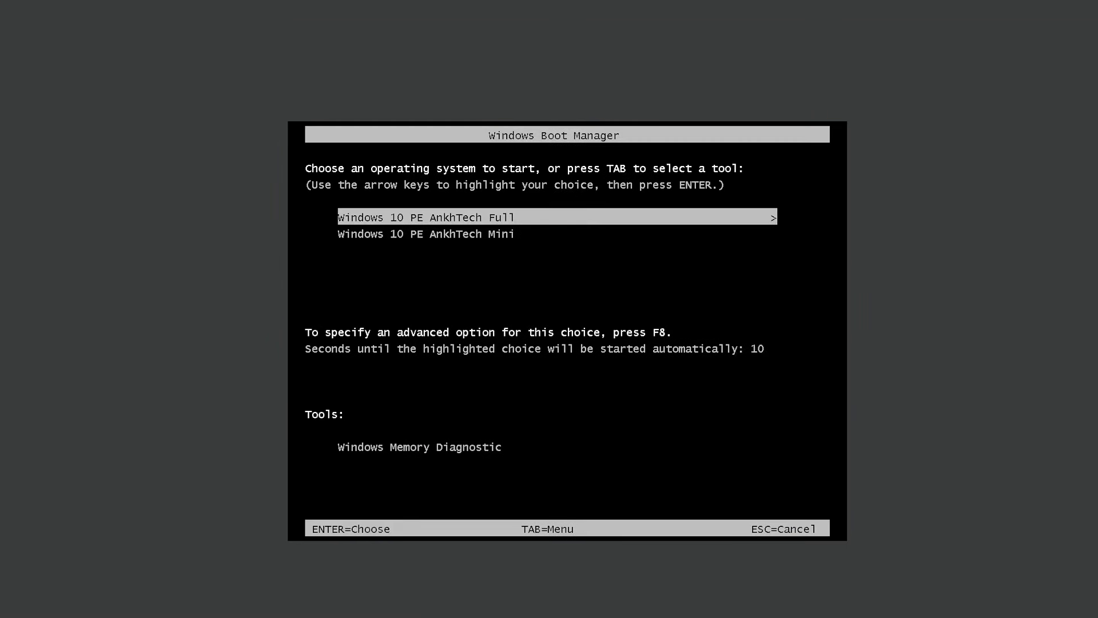
pyautogui.press('Return')
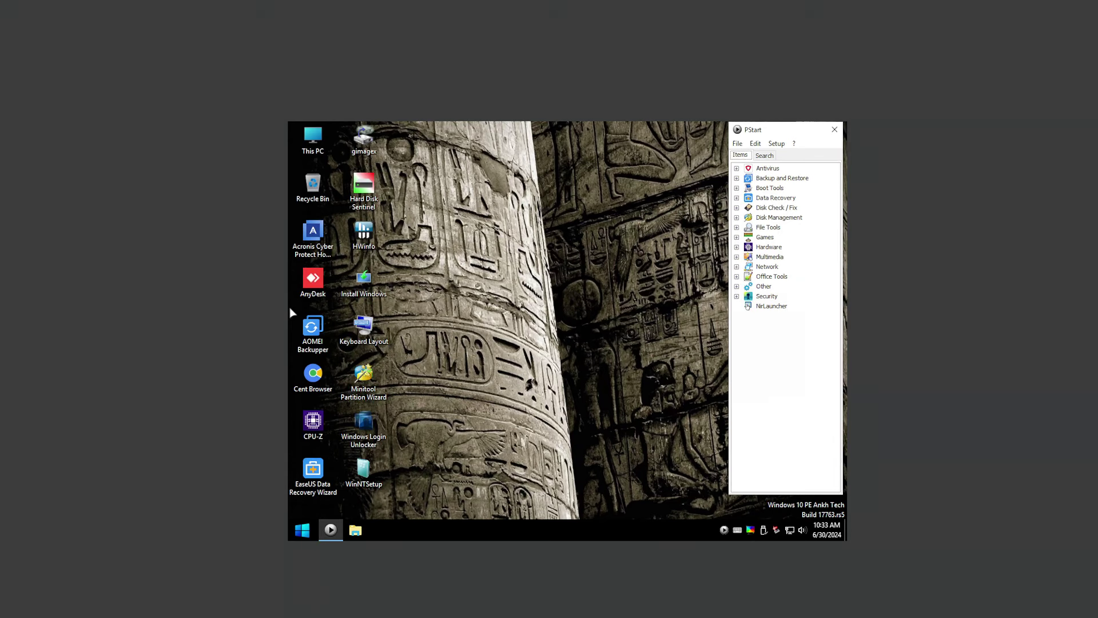
# Create a new Windows user named unlockerman with Windows Login Unlocker from the PStart Security tools
pyautogui.click(736, 296)
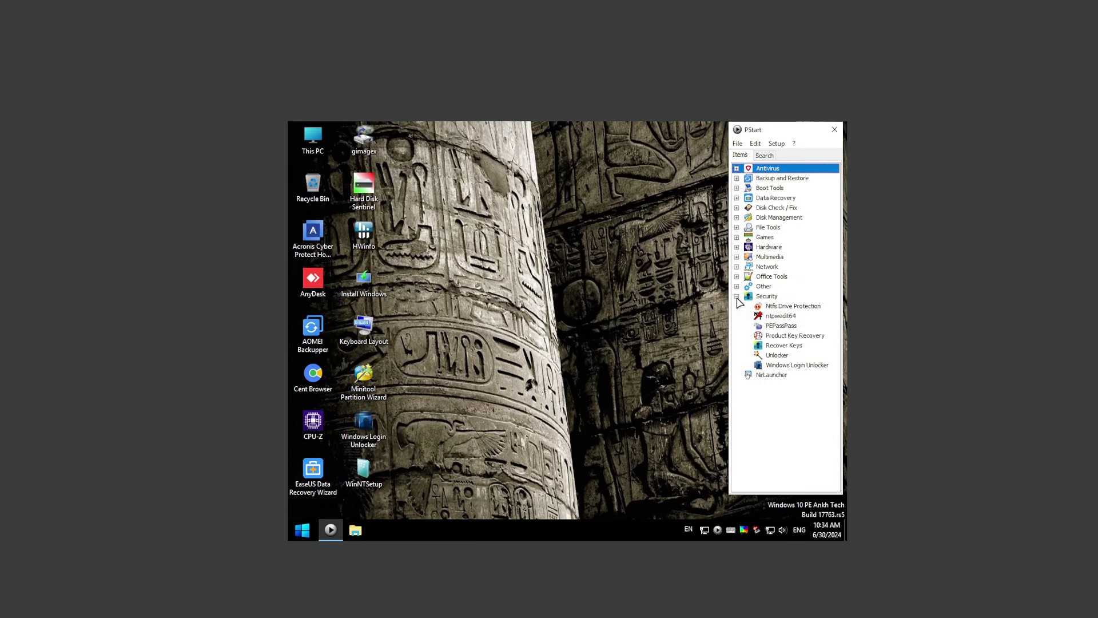
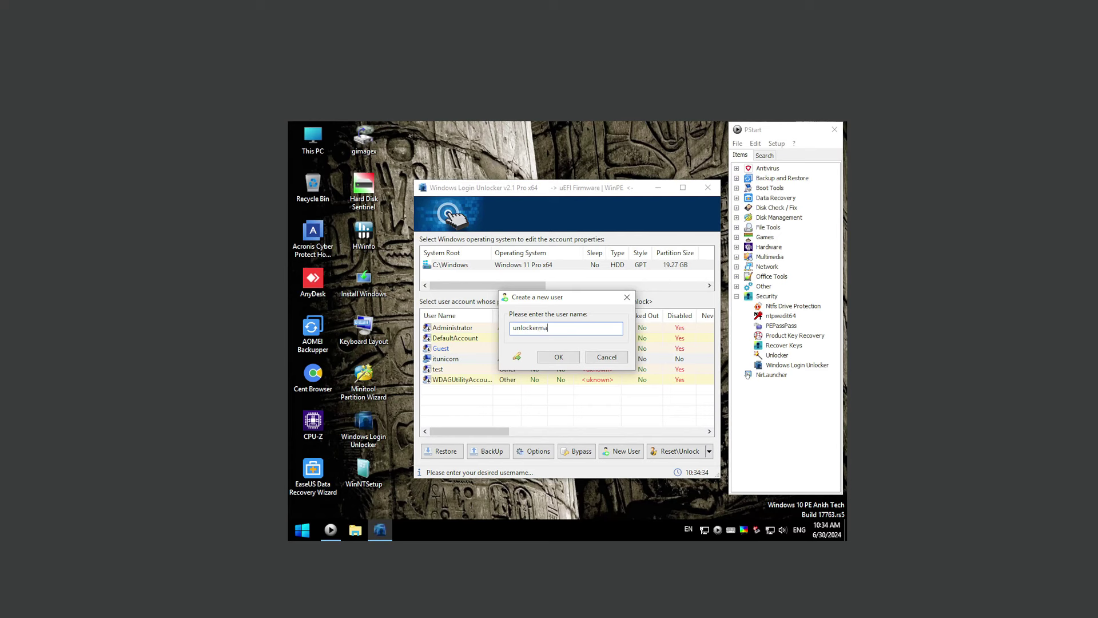
pyautogui.click(549, 360)
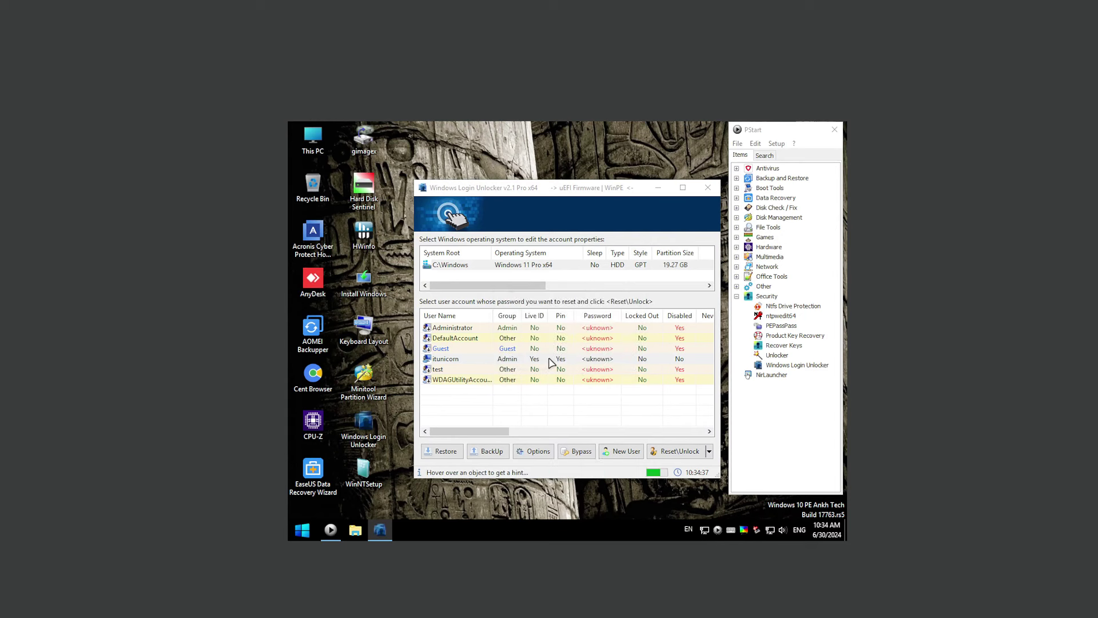
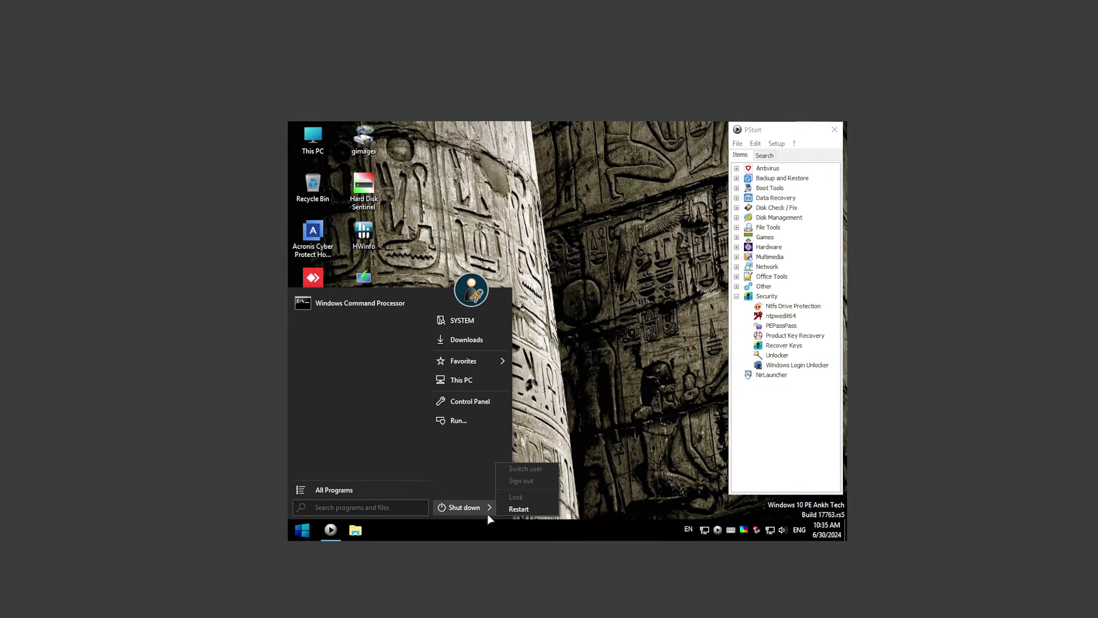
# Restart out of the PE environment and sign in to Windows as unlockerman
pyautogui.click(519, 509)
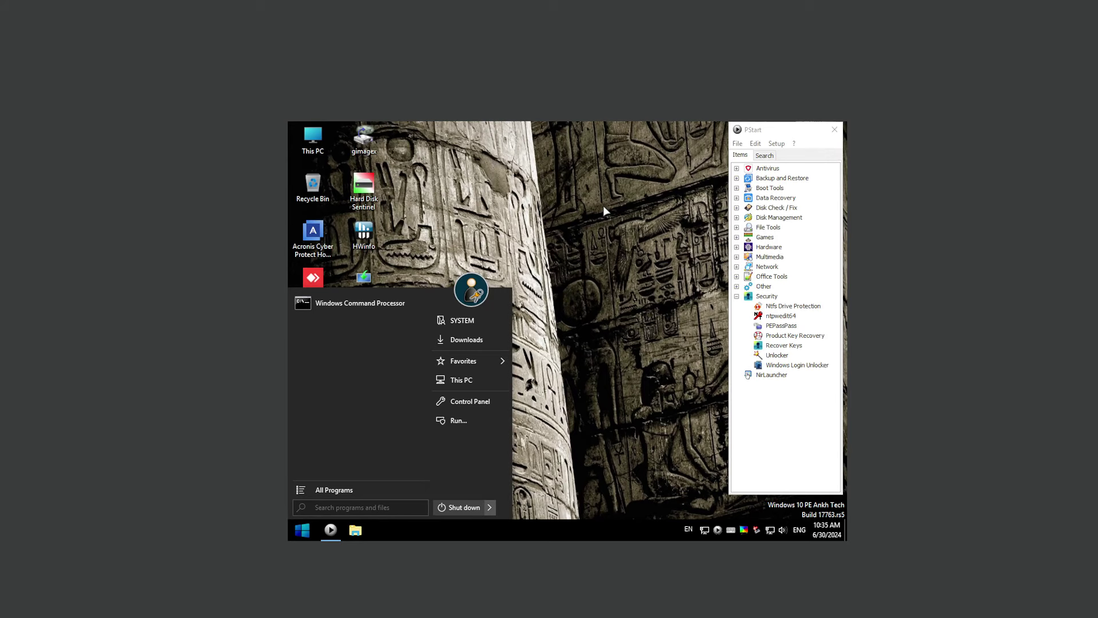
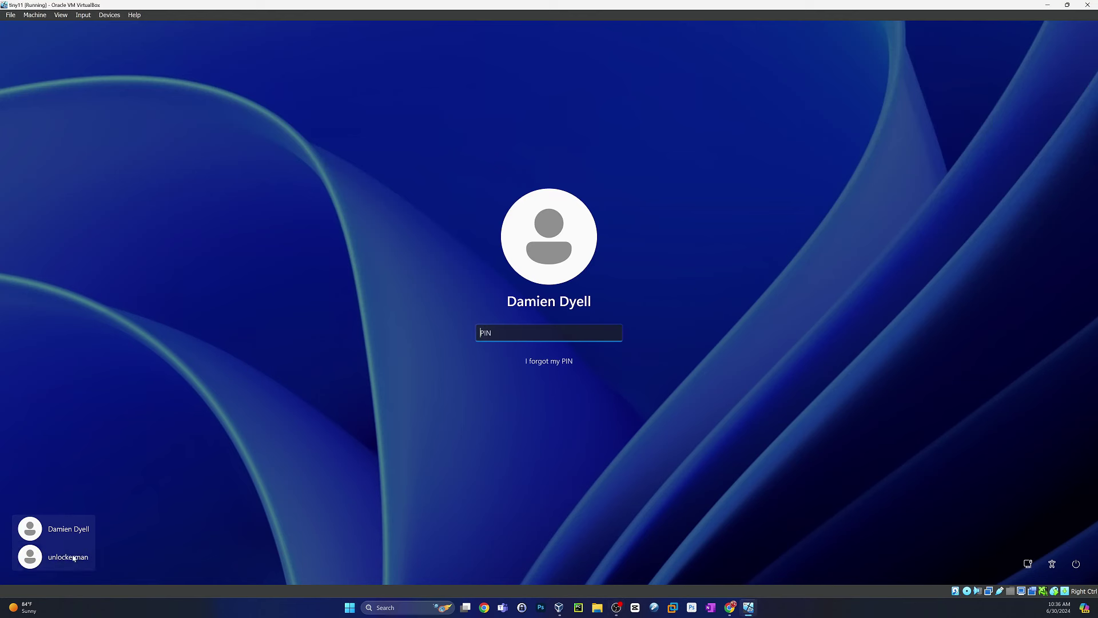
pyautogui.click(40, 558)
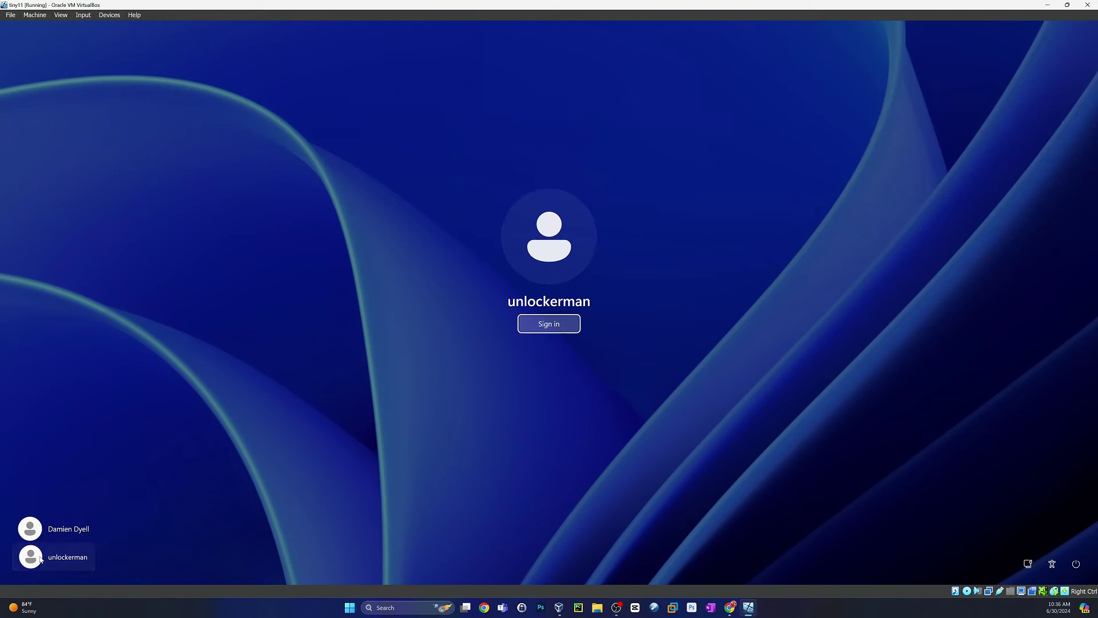
pyautogui.click(559, 325)
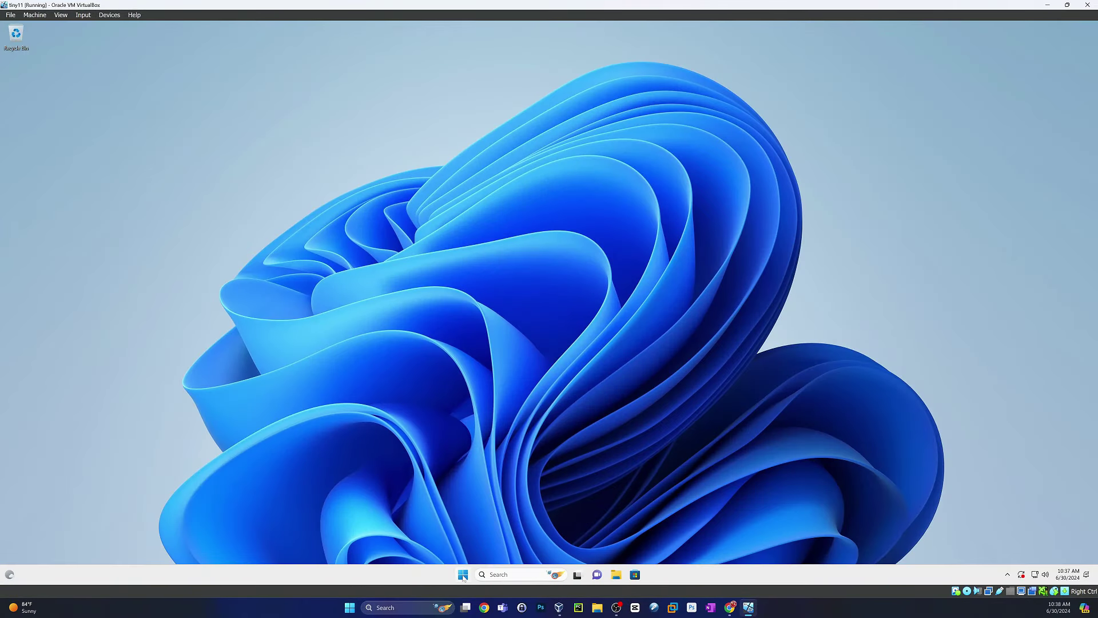
# Open the Users folder under Local Users and Groups in Computer Management
pyautogui.rightClick(464, 575)
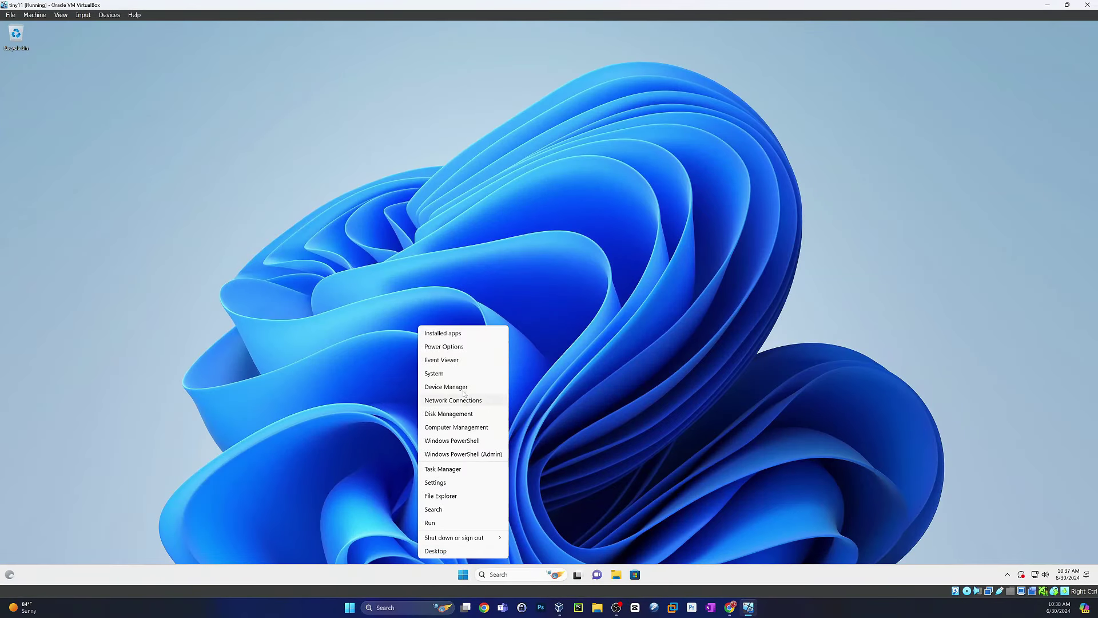
pyautogui.click(467, 428)
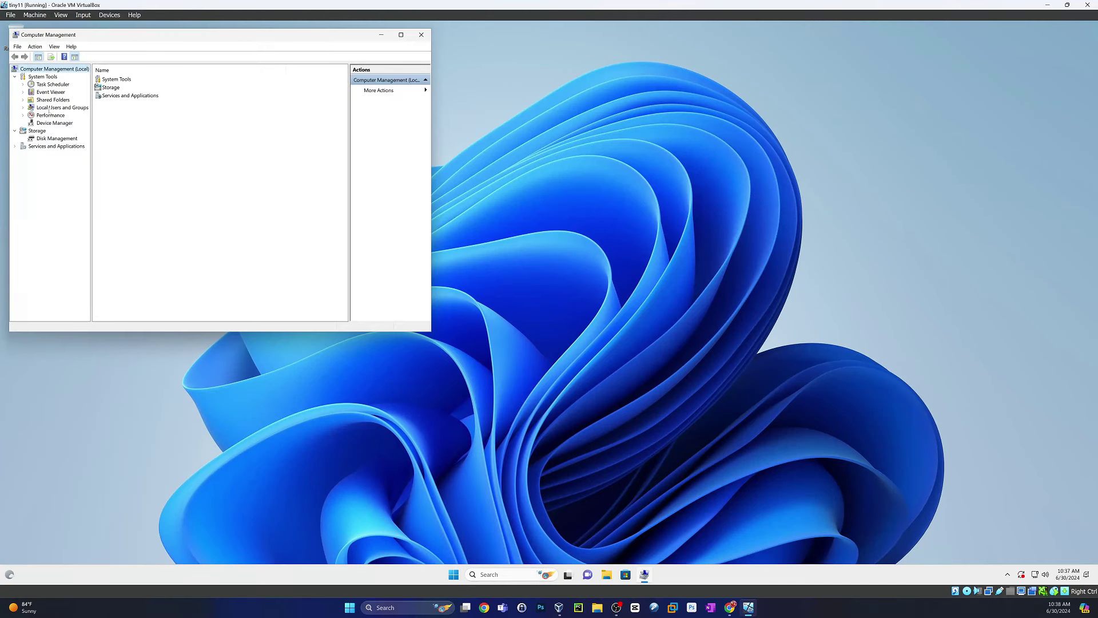
pyautogui.click(49, 108)
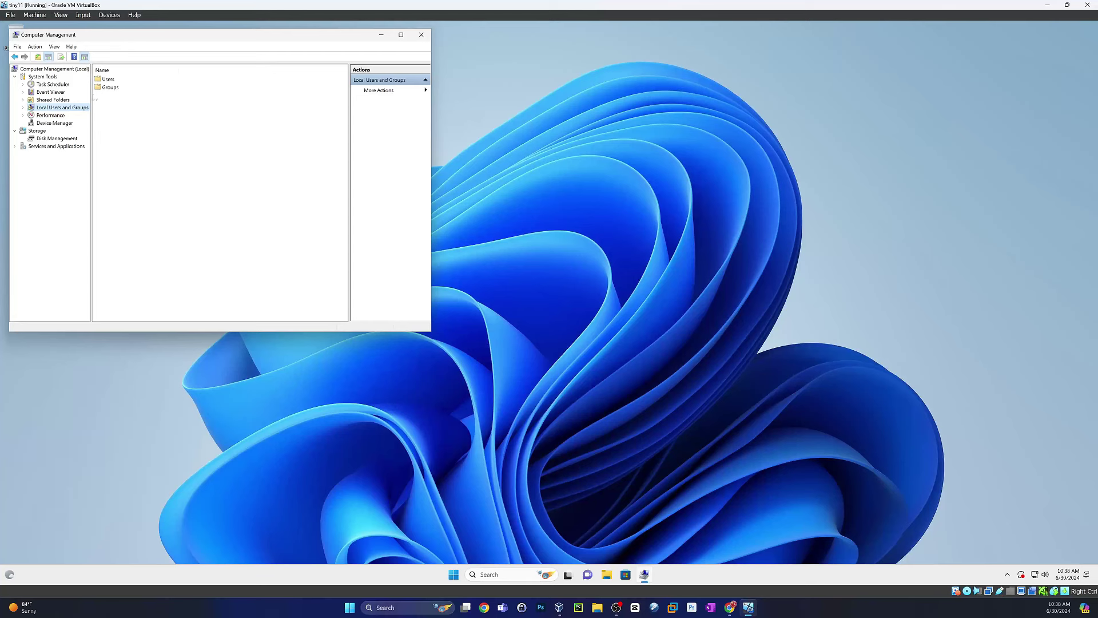
pyautogui.doubleClick(105, 82)
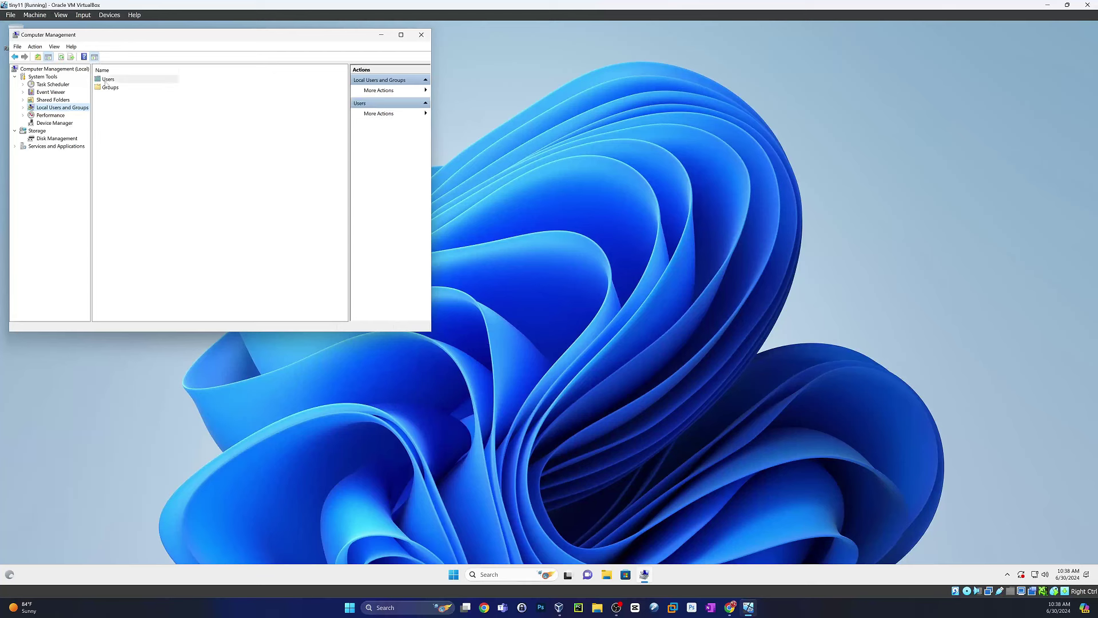
# Check which groups the unlockerman account belongs to in its properties, and close Computer Management
pyautogui.click(121, 122)
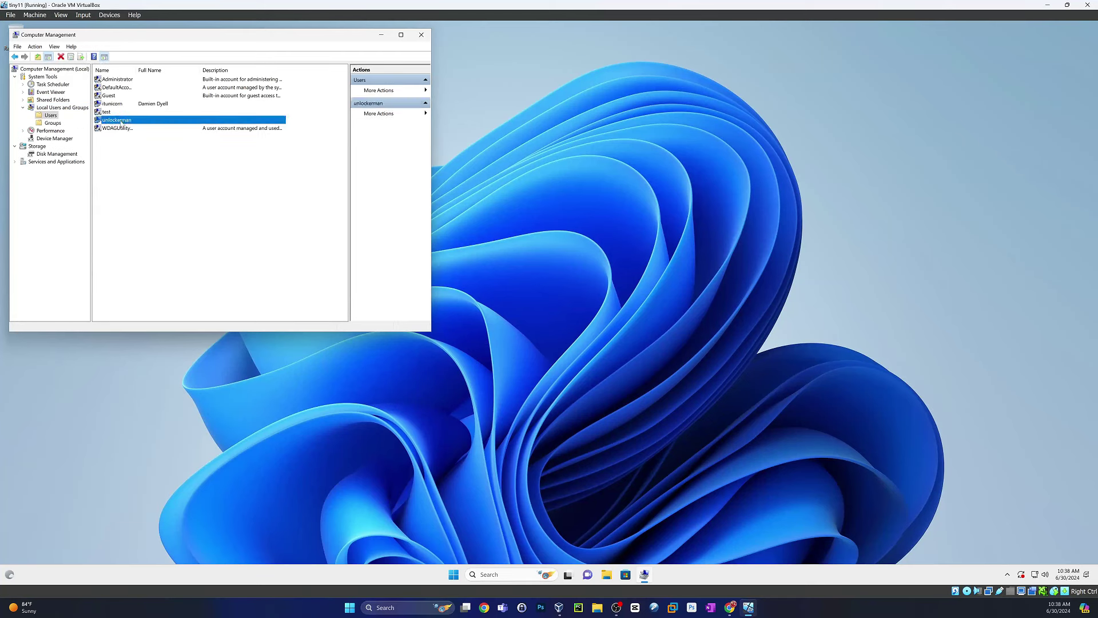
pyautogui.doubleClick(121, 123)
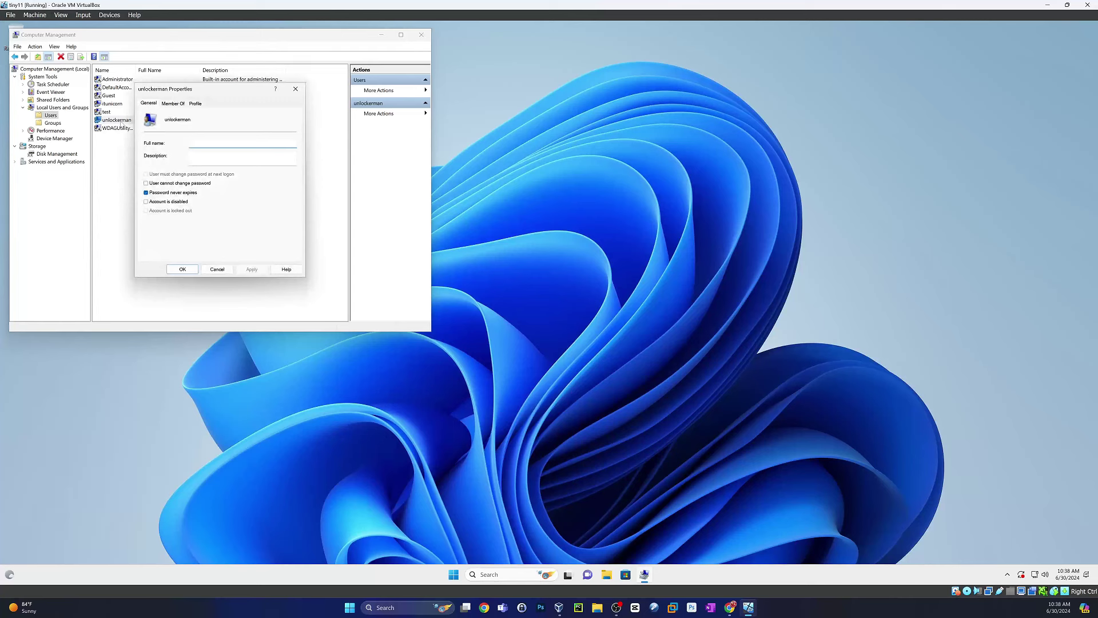
pyautogui.click(174, 105)
pyautogui.click(177, 126)
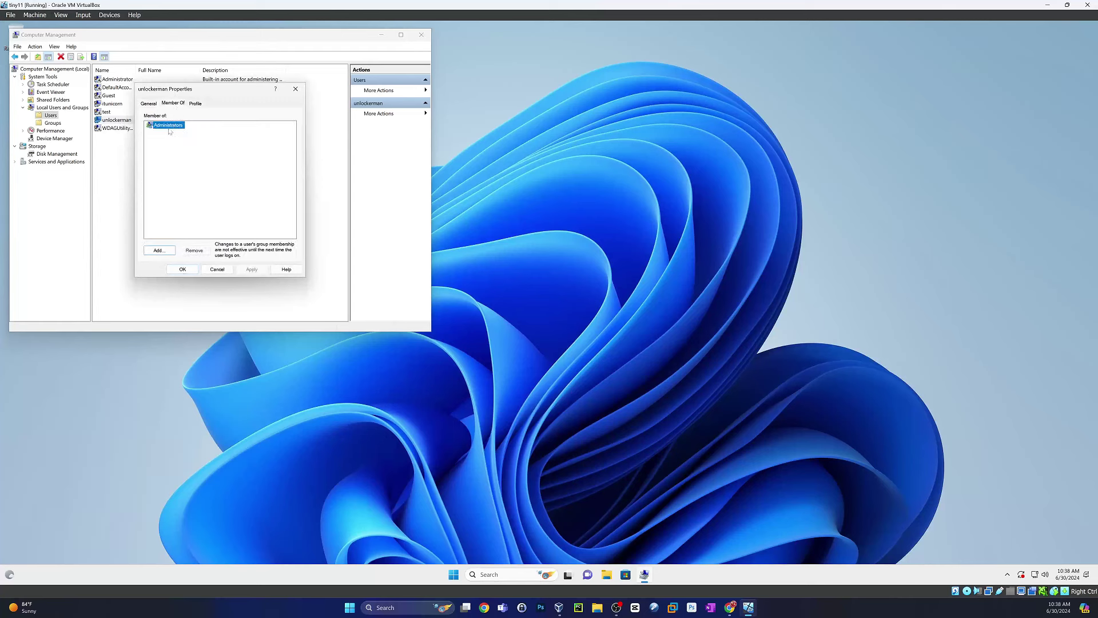
pyautogui.click(296, 90)
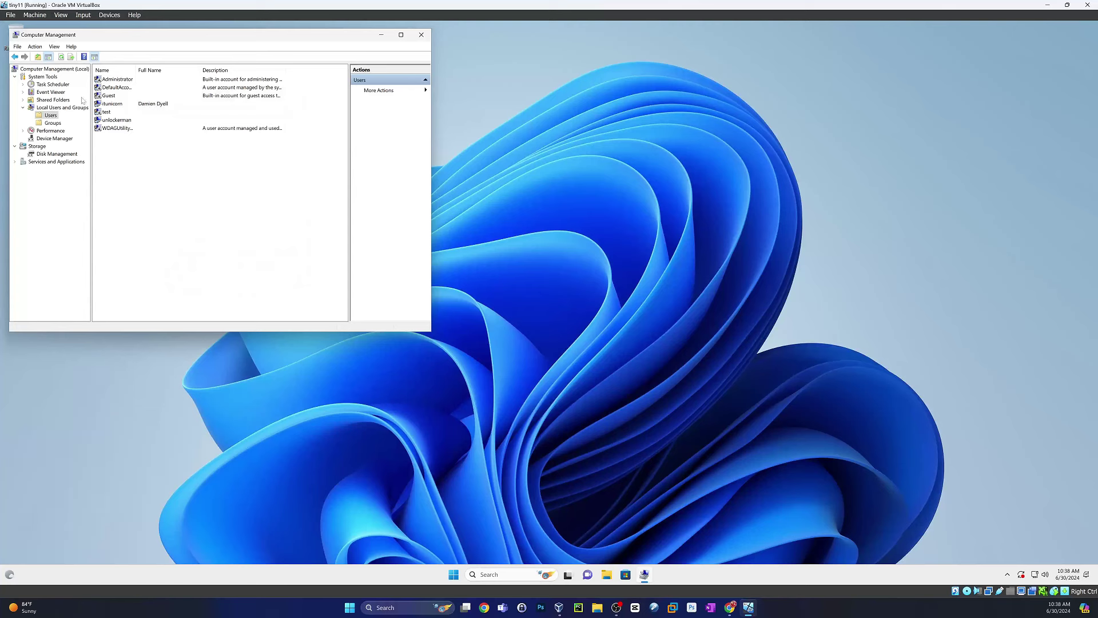
pyautogui.click(421, 34)
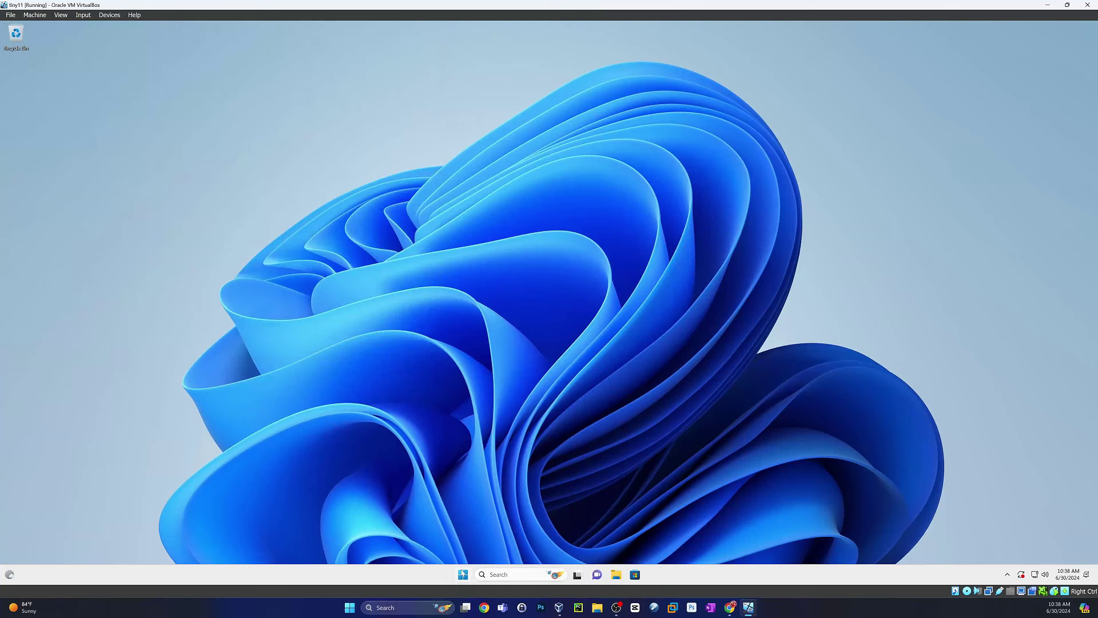
# Sign out of the current Windows account and dismiss the lock screen to reach the sign-in prompt
pyautogui.rightClick(463, 574)
pyautogui.moveTo(457, 538)
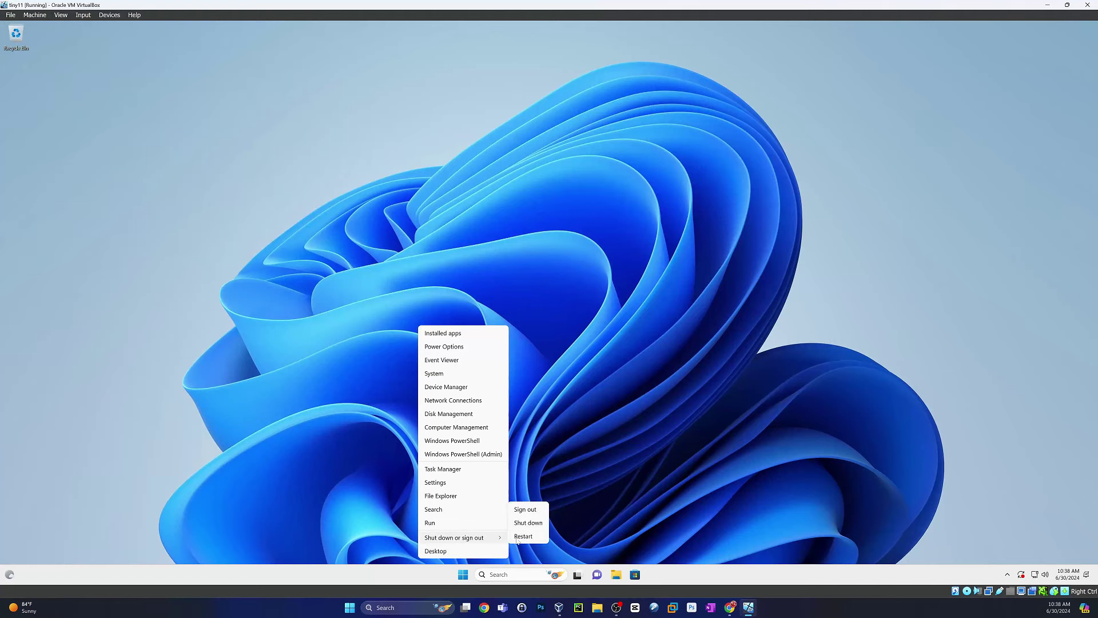
pyautogui.click(538, 508)
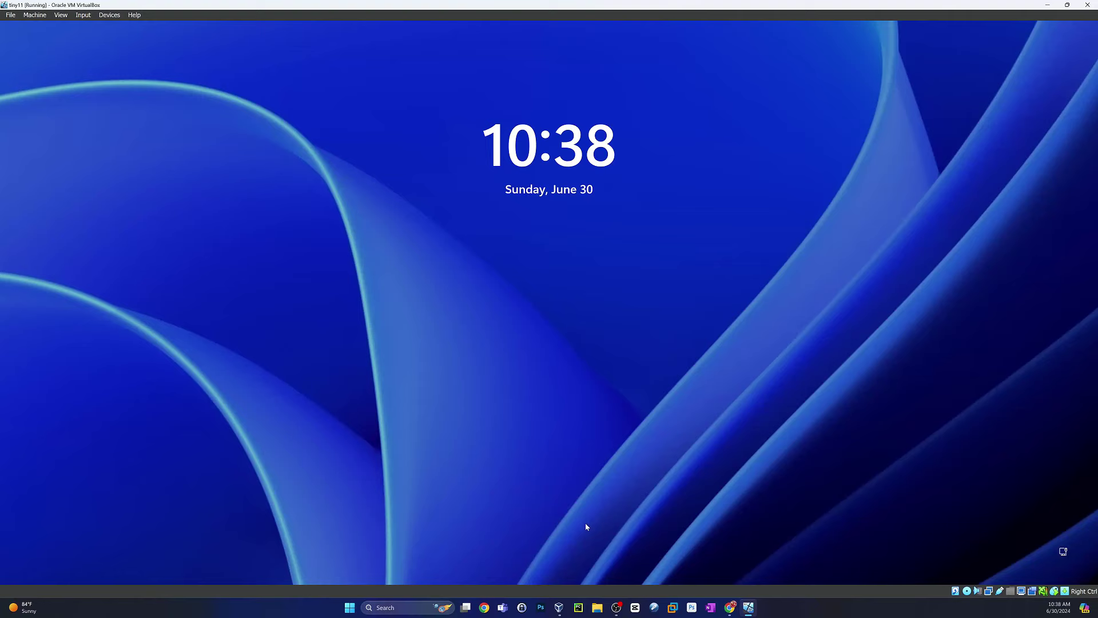
pyautogui.click(586, 455)
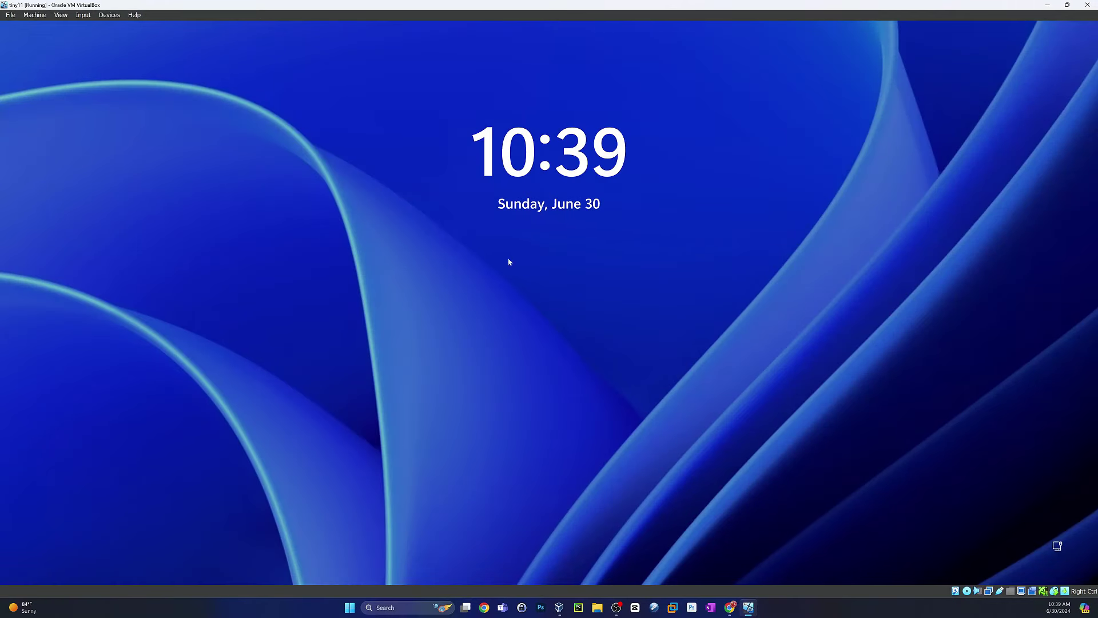
pyautogui.click(508, 261)
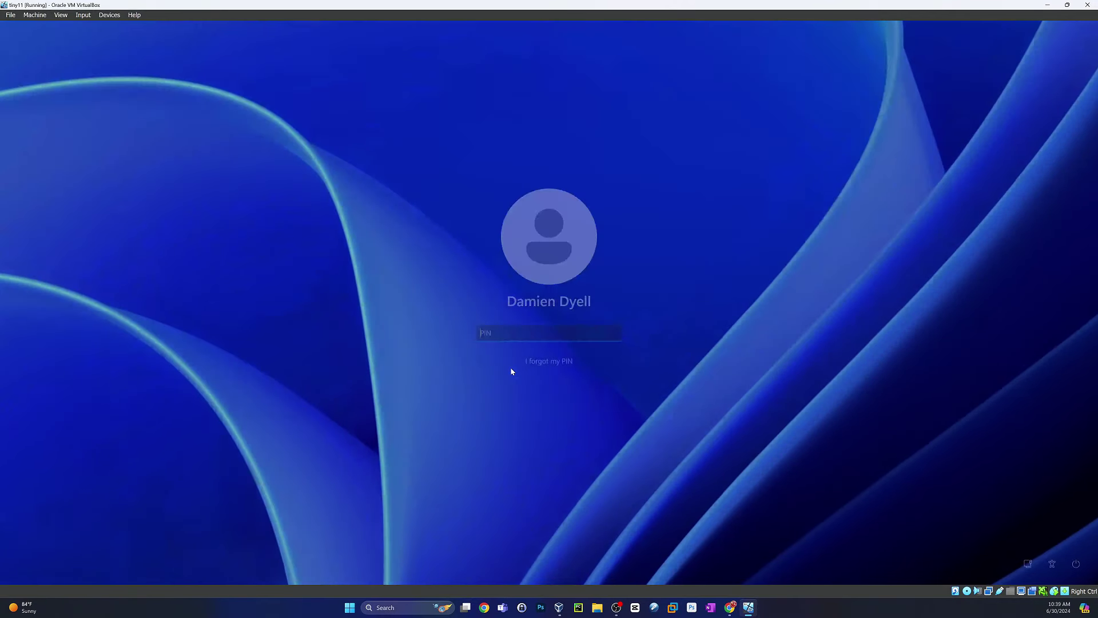